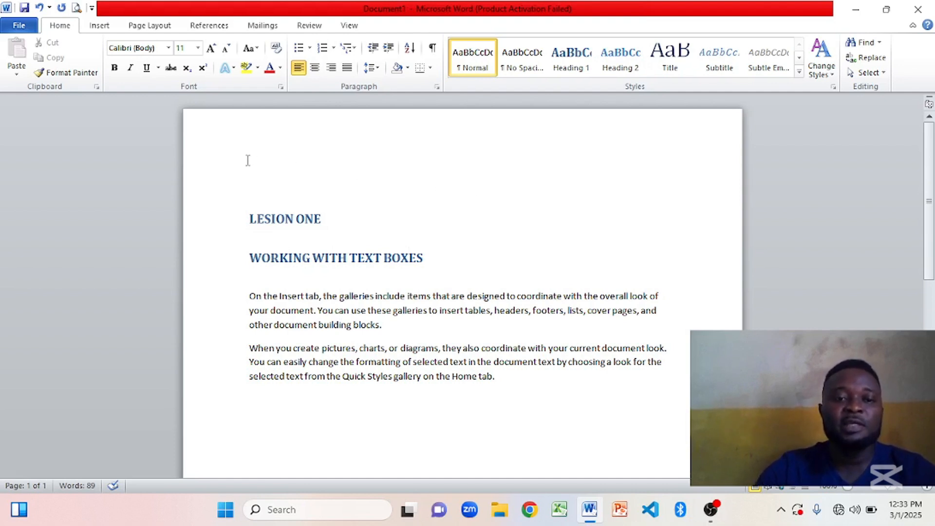
Browse the built-in text box designs in the gallery, returning to the first ones
left_click(99, 26)
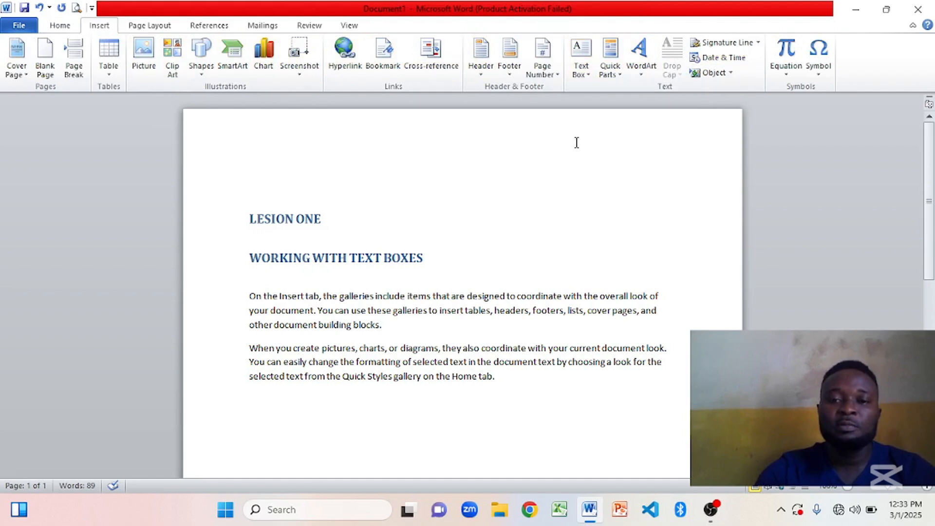
left_click(589, 77)
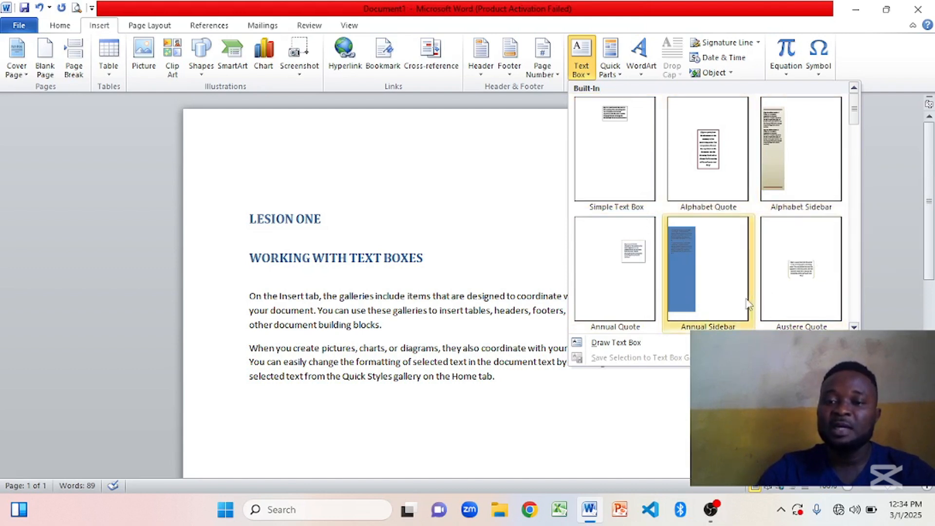
left_click(856, 326)
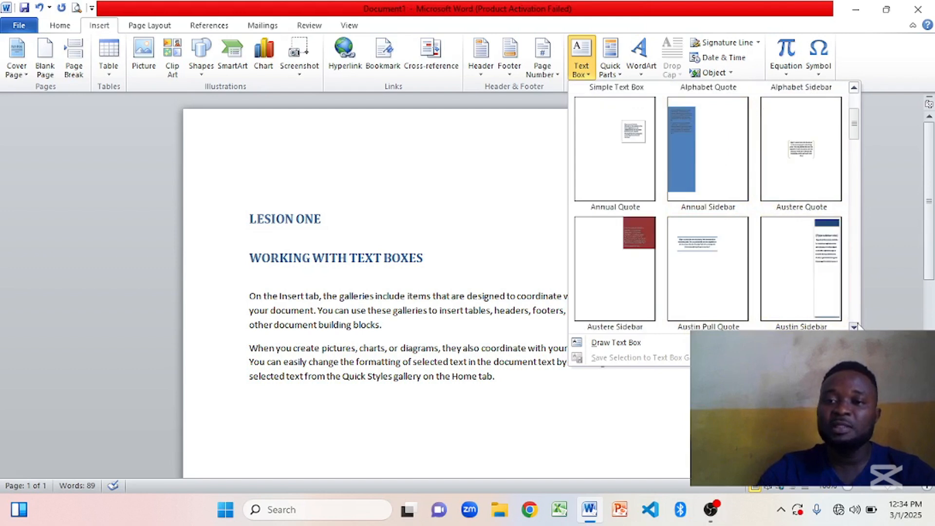
left_click(855, 327)
left_click(855, 327)
left_click(855, 326)
left_click(855, 327)
left_click(856, 327)
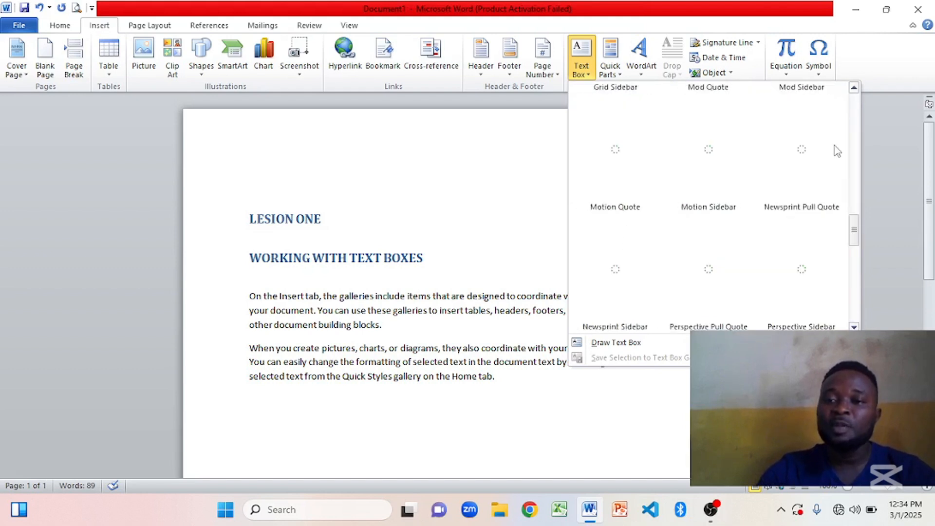
left_click(854, 88)
left_click(854, 88)
left_click(854, 89)
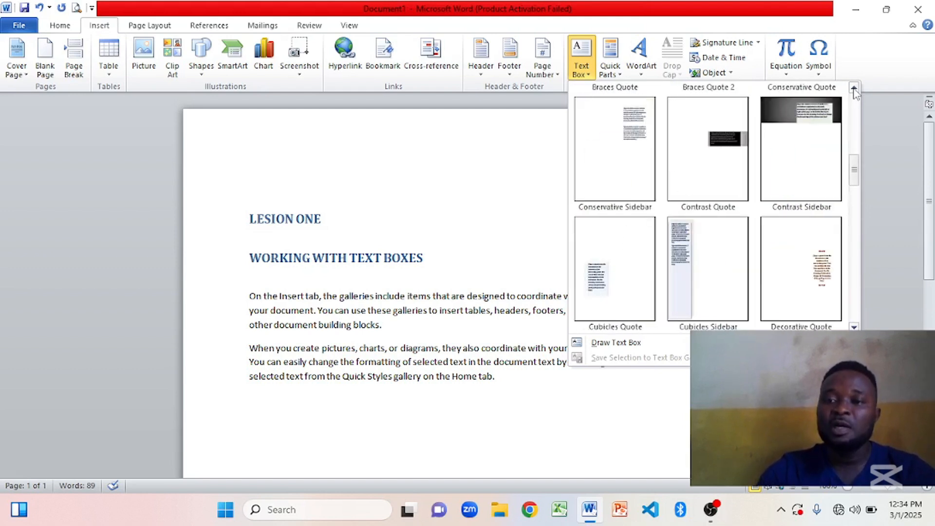
left_click(854, 89)
left_click(854, 88)
left_click(854, 88)
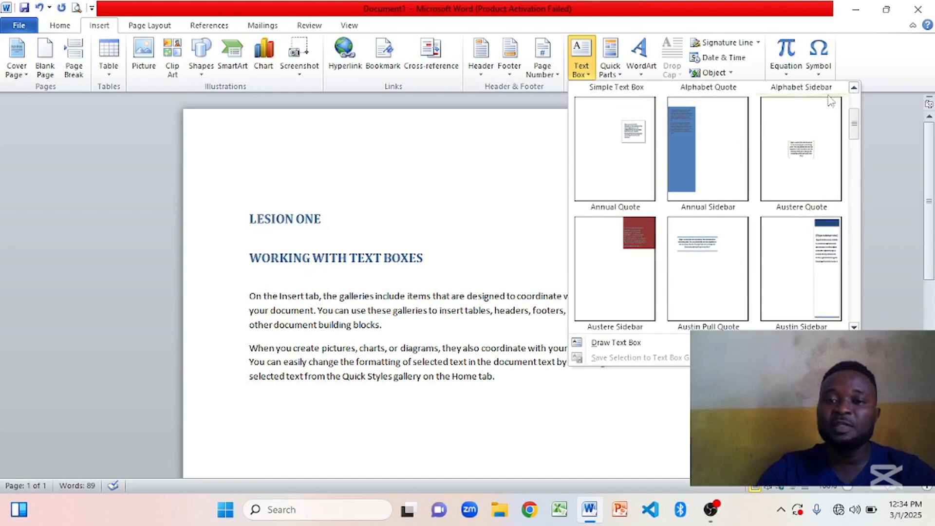
left_click(854, 88)
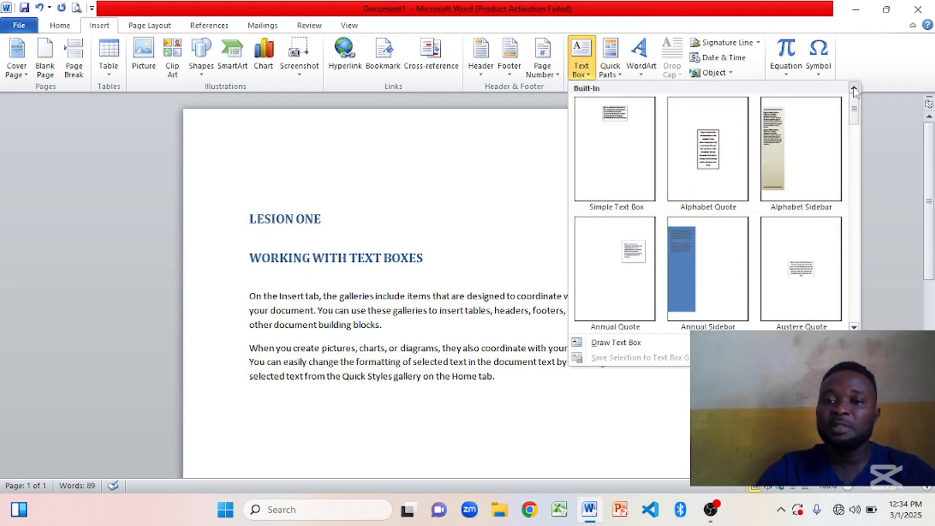
Insert a Simple Text Box from the built-in designs
left_click(613, 162)
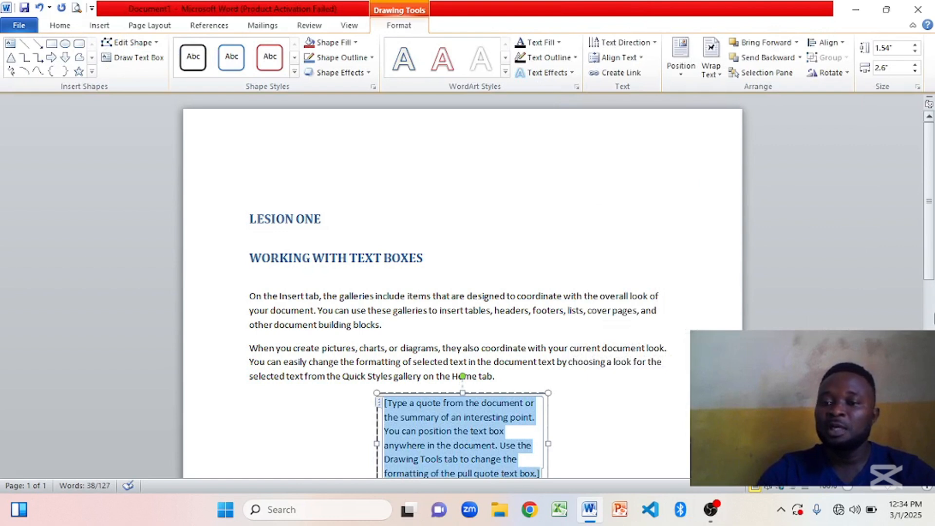
scroll(463, 288, "down", 2)
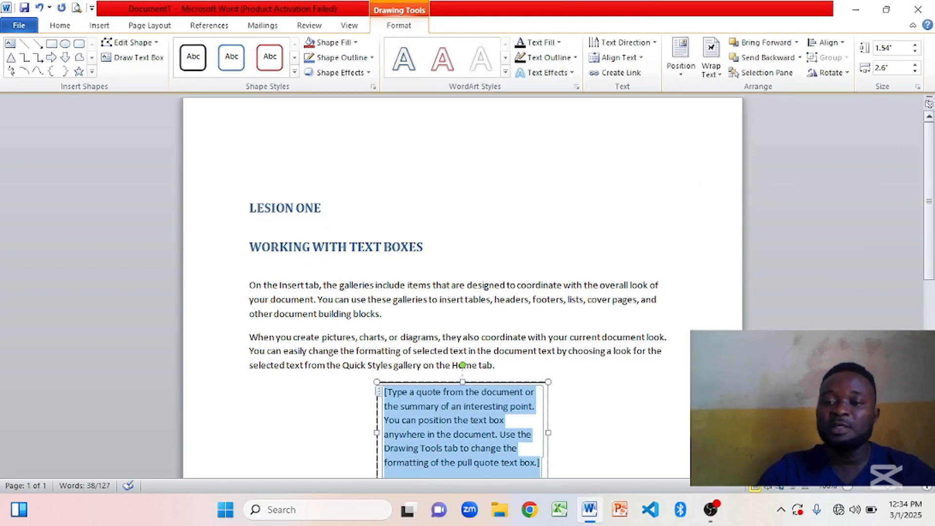
scroll(463, 287, "down", 3)
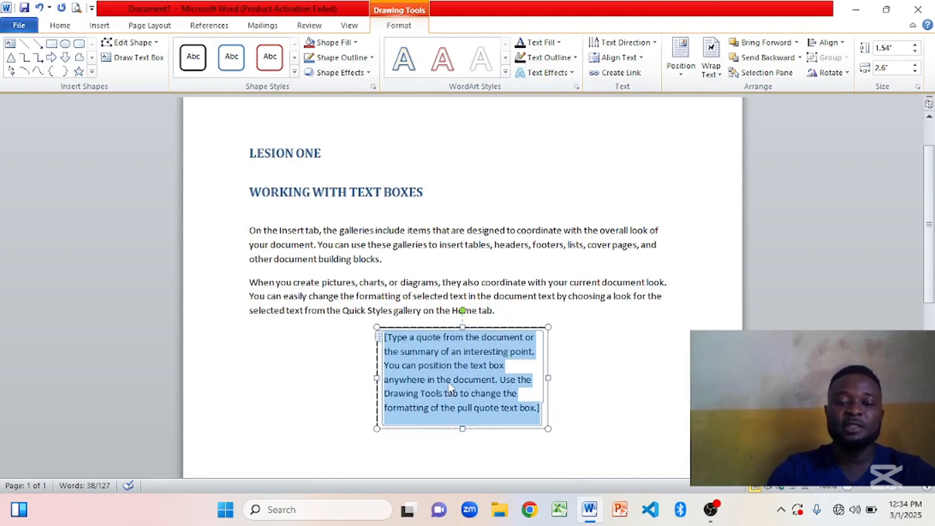
Replace the text box's placeholder text with "TO BE OR NOT TO BE THAT'S THE QUESTION"
type("to")
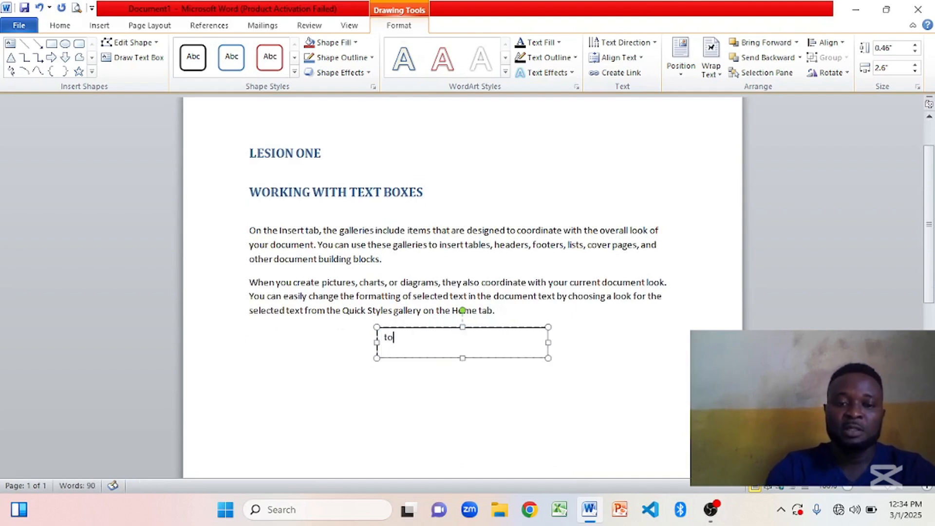
key("BackSpace")
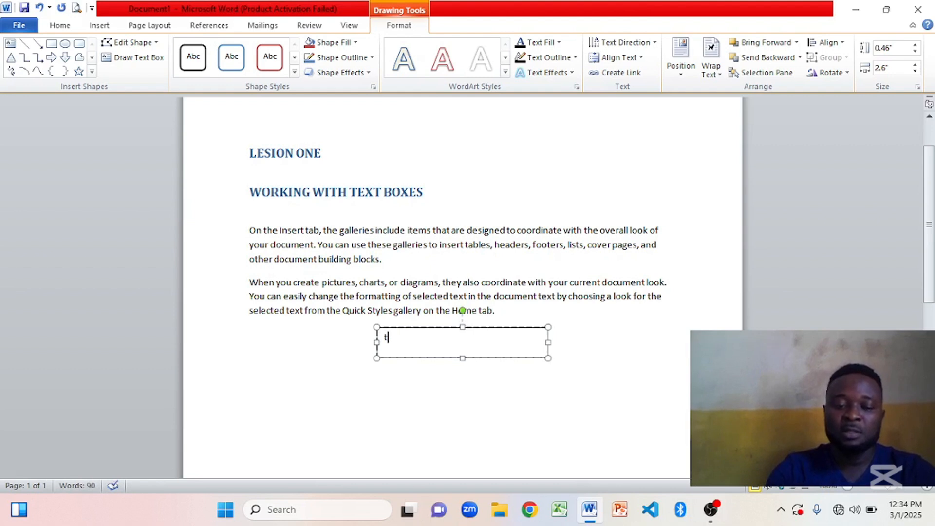
key("BackSpace")
type("TO B")
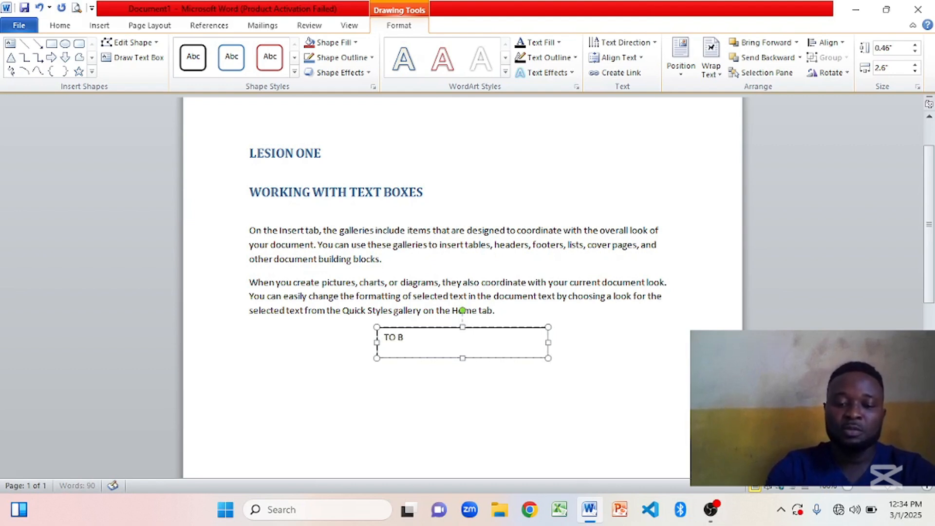
type("E OR N")
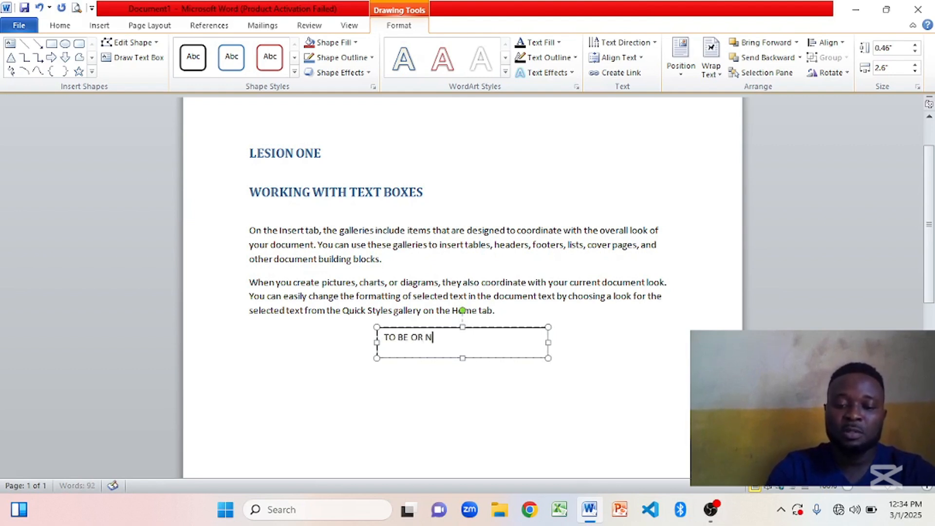
type("OT TO")
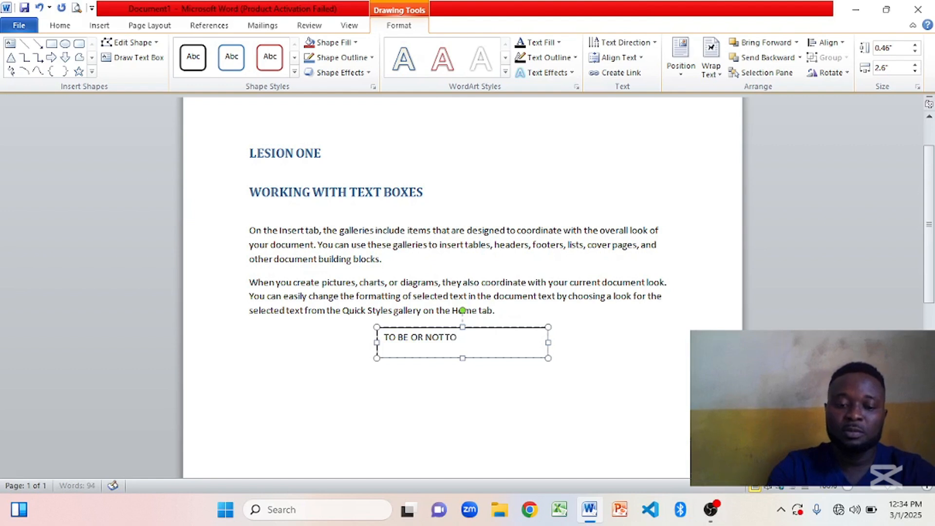
type(" BE THAT")
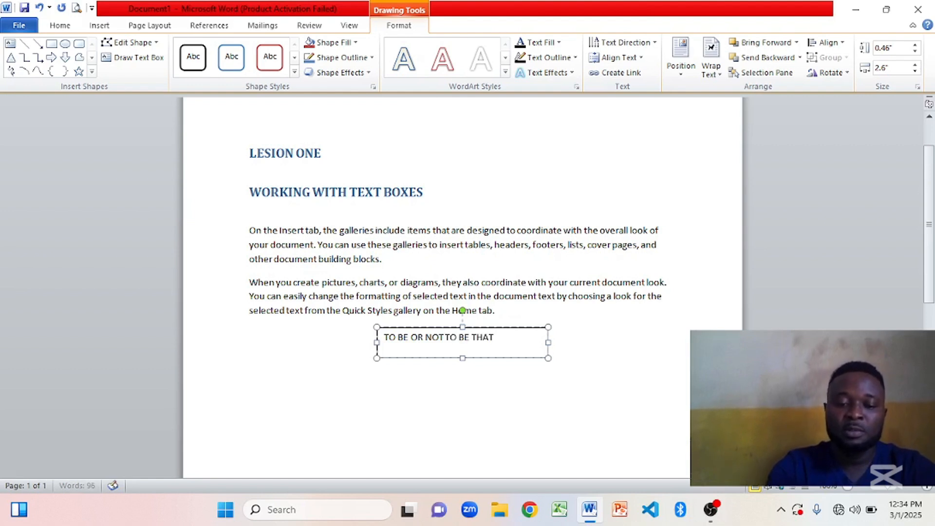
type("'S THE")
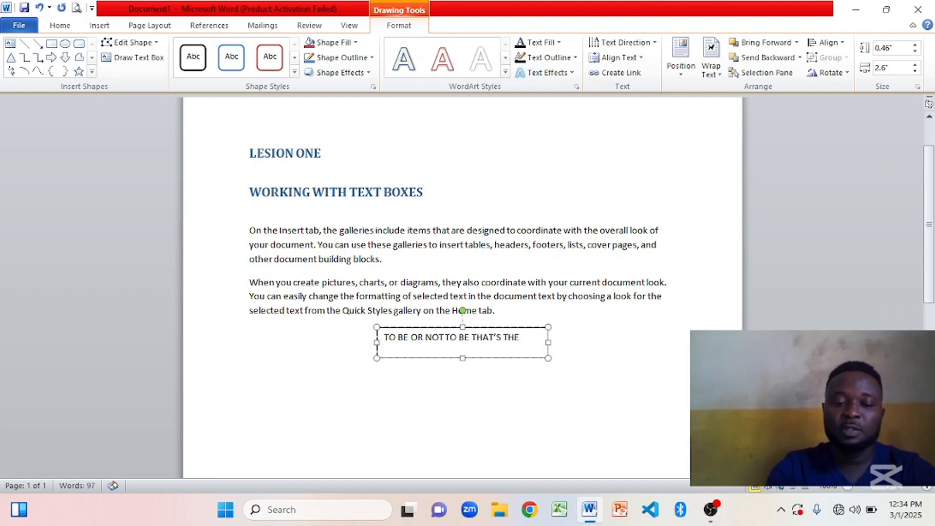
type(" QUESTION")
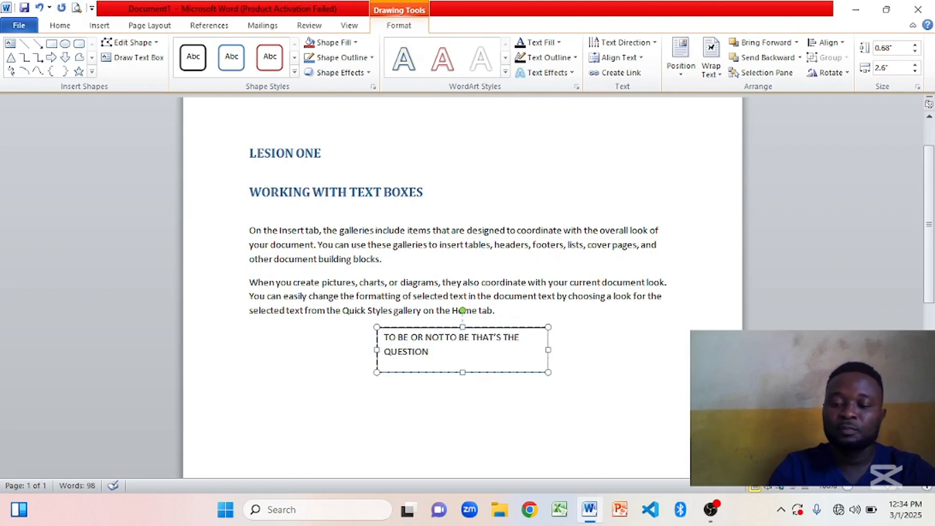
Add a second paragraph reading "TO THE GLORY OF GOD." in the text box
key("Return")
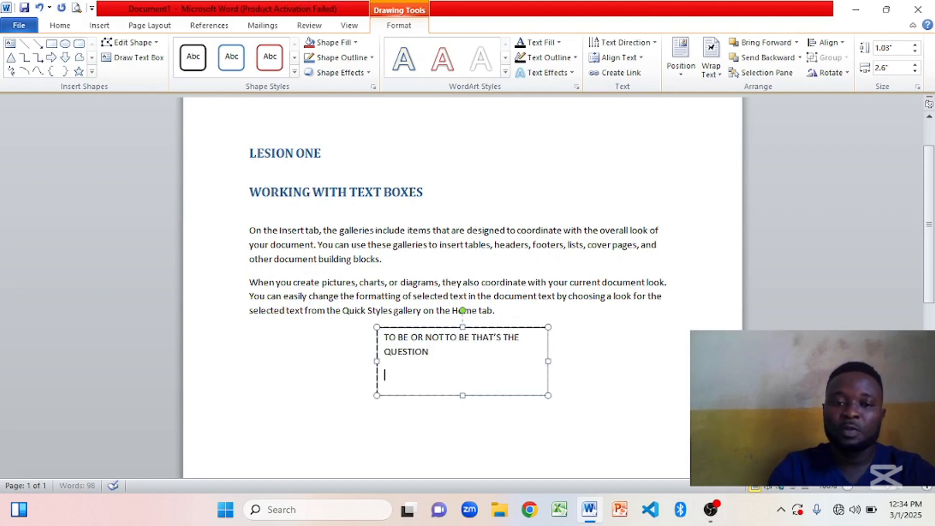
type("TO")
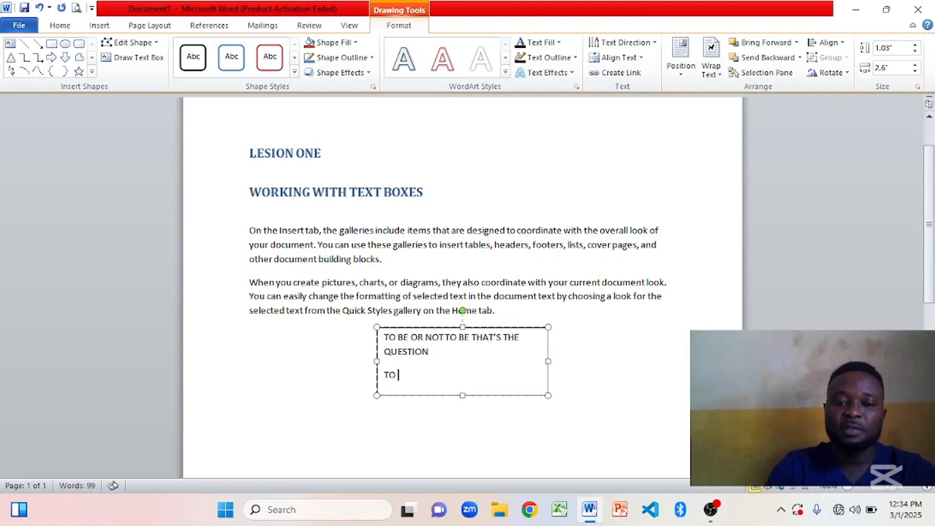
type(" TH")
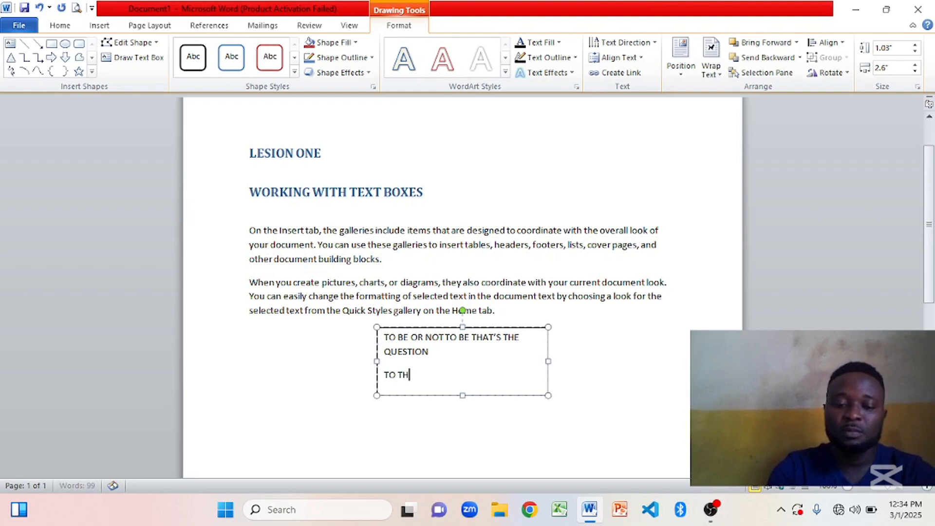
type("E GLORY")
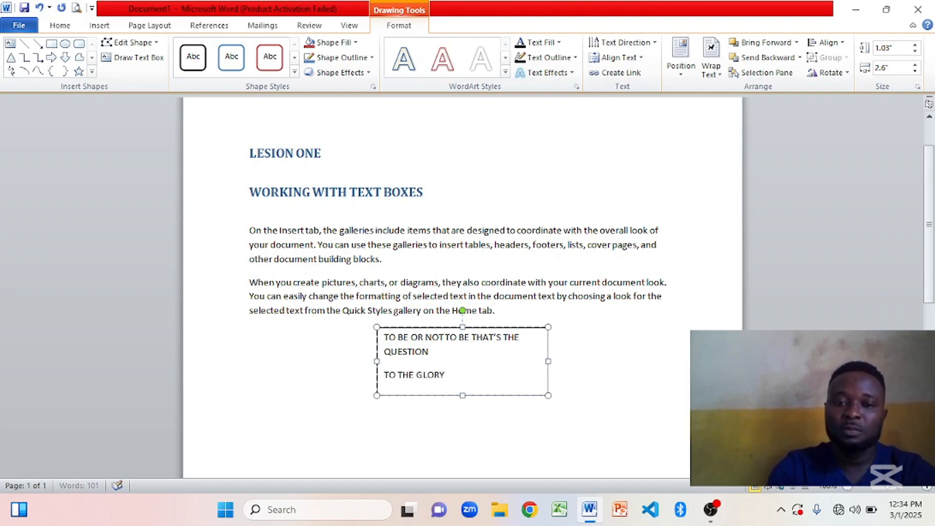
type(" OF G")
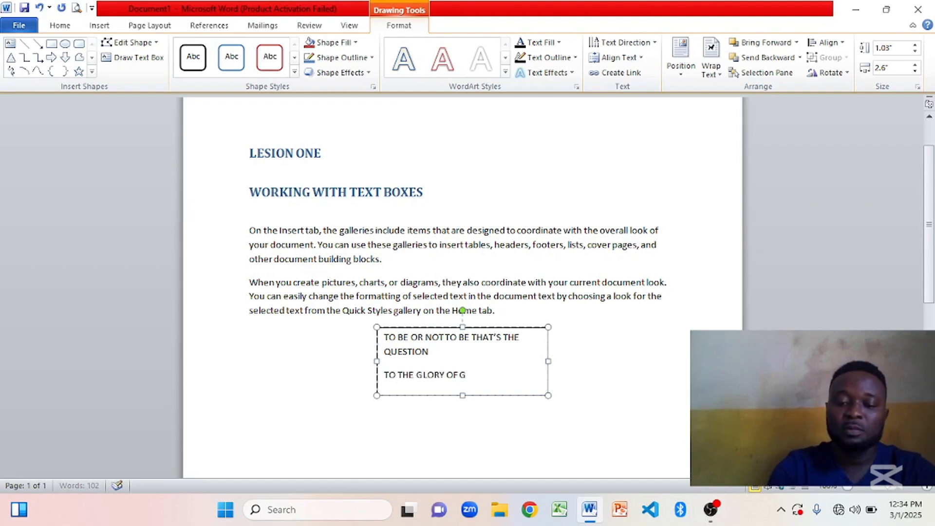
type("OD.")
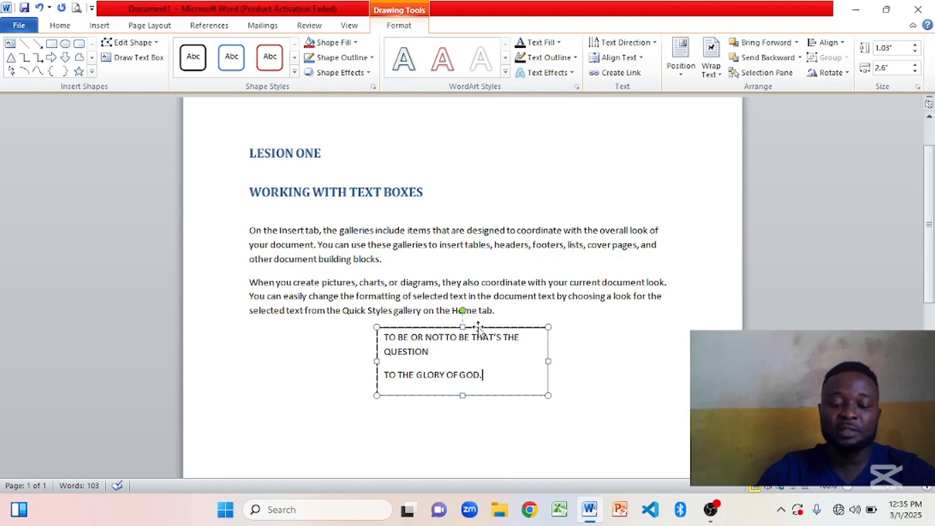
Try moving the text box up over the body paragraphs, and undo the move
left_click_drag(478, 327, 344, 285)
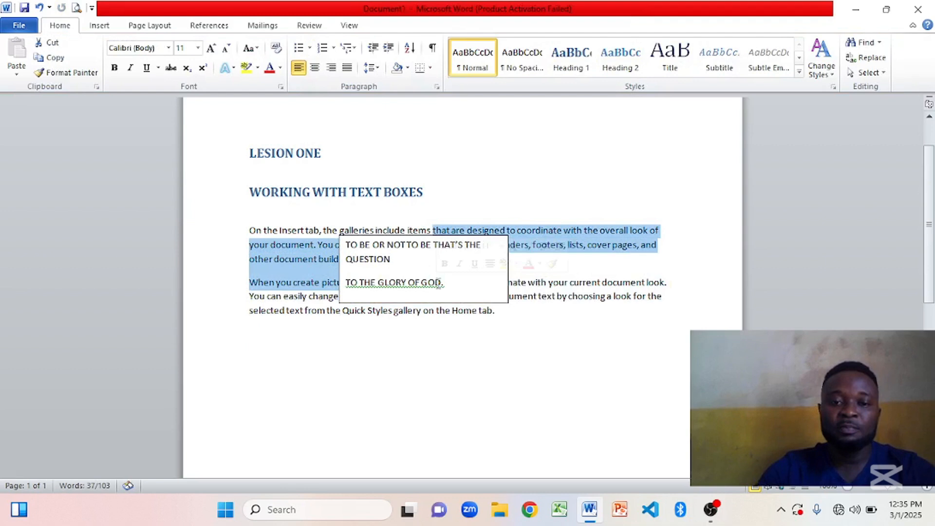
left_click(550, 390)
key("ctrl+z")
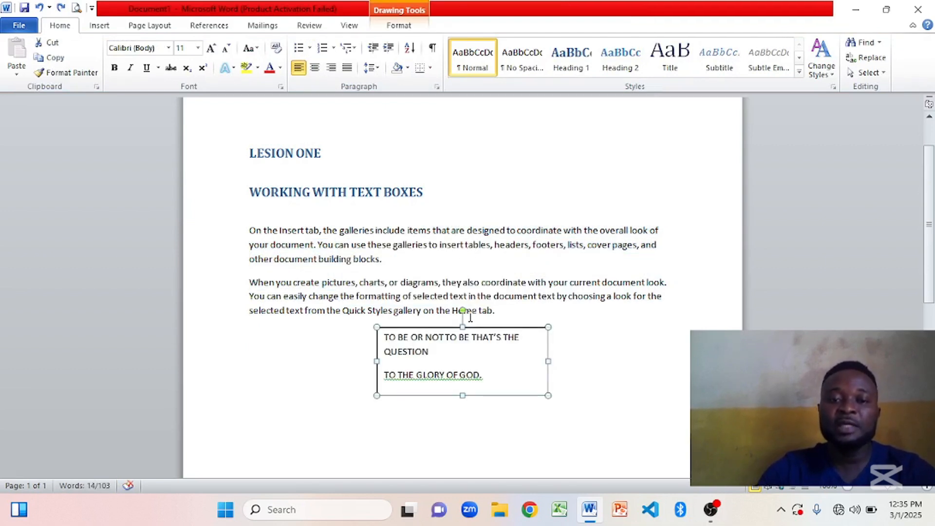
Set the text box's text wrapping to Top and Bottom
left_click(472, 351)
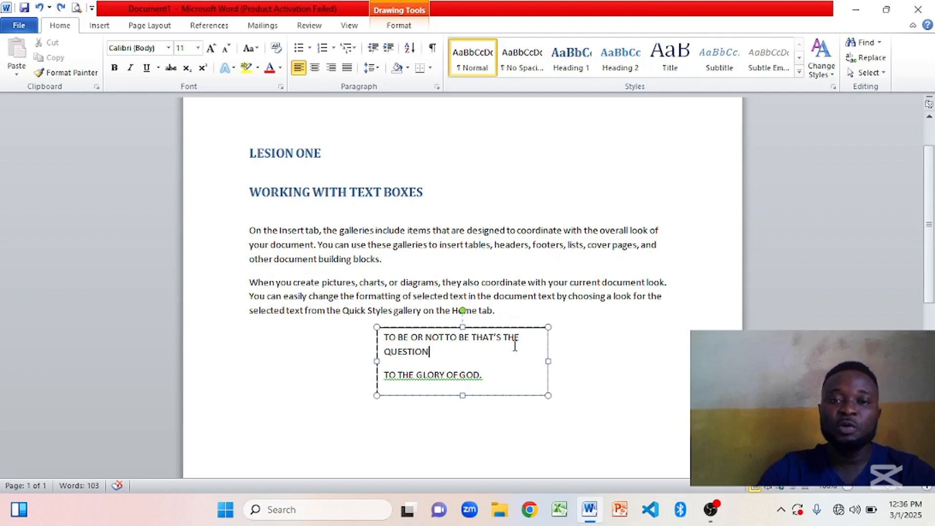
left_click(530, 330)
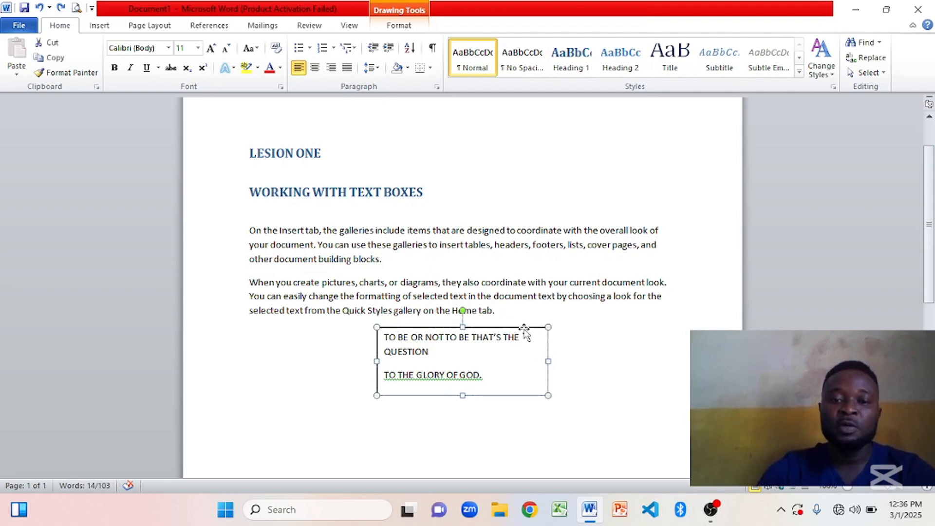
double_click(525, 331)
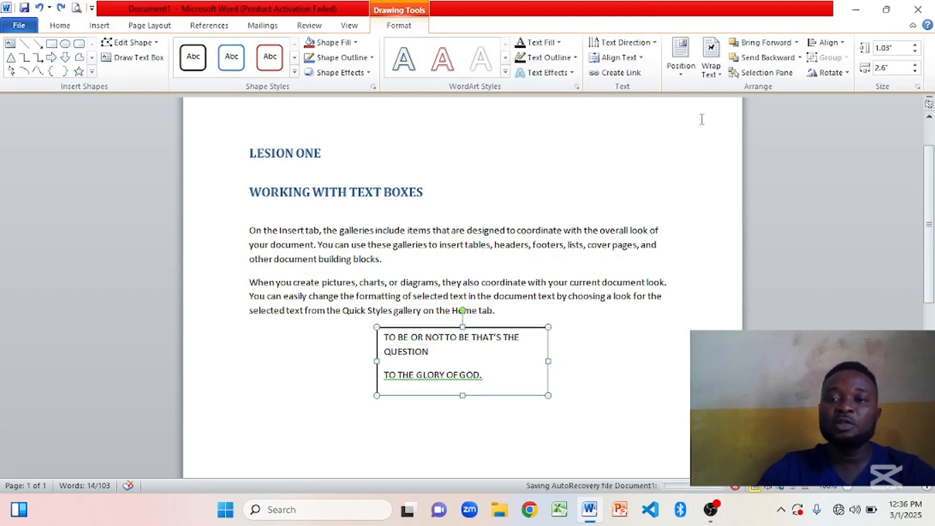
left_click(715, 77)
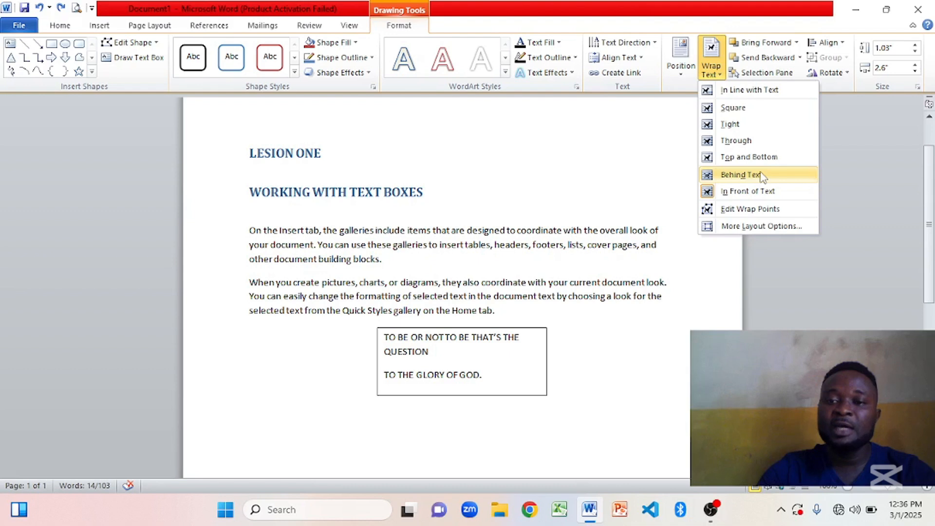
left_click(719, 195)
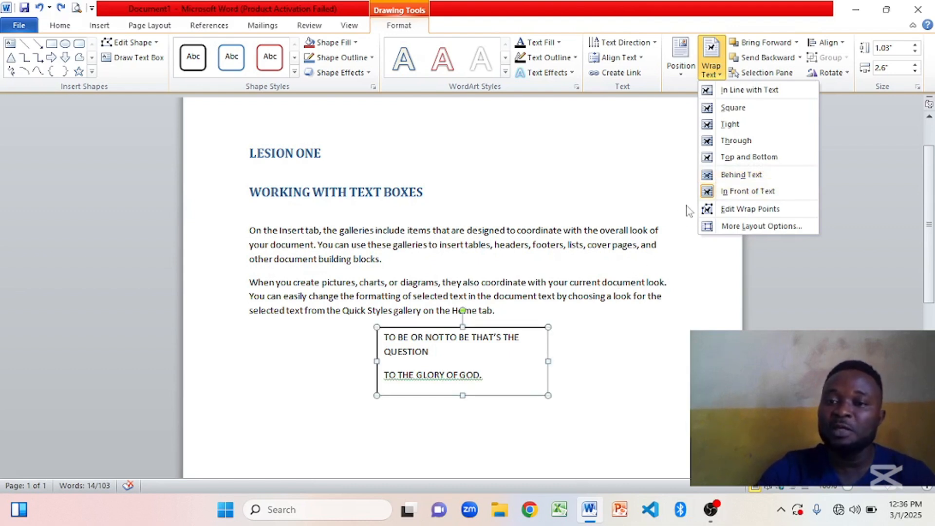
left_click(743, 158)
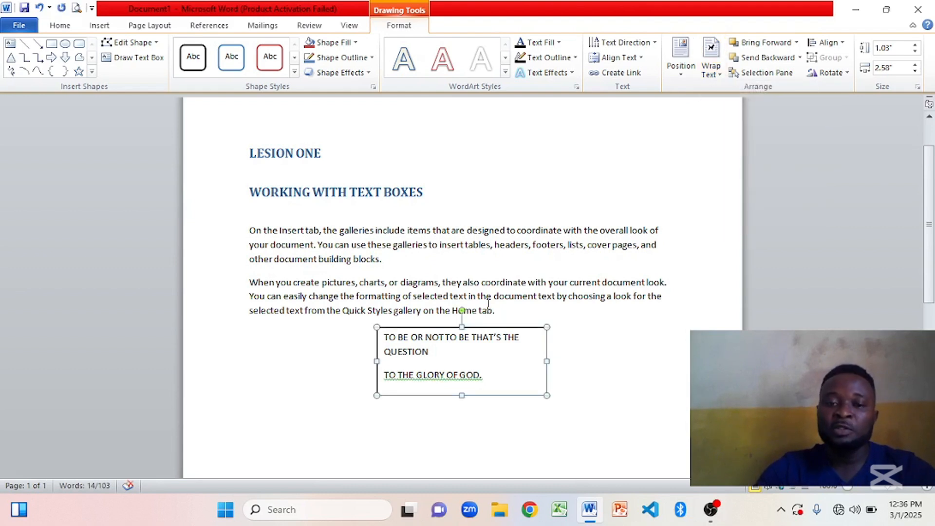
Move the text box through the first and second paragraphs and place it in the blank space below the body text
left_click_drag(489, 328, 446, 253)
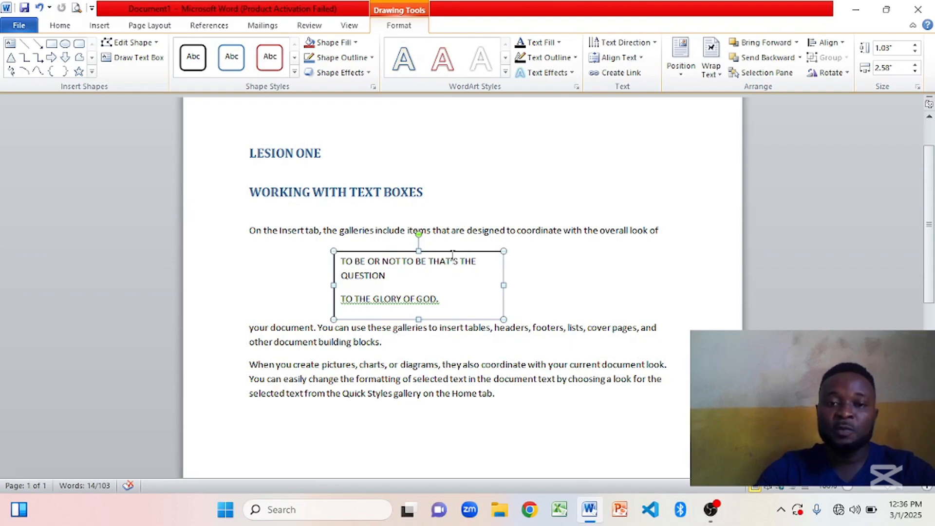
left_click_drag(461, 249, 447, 323)
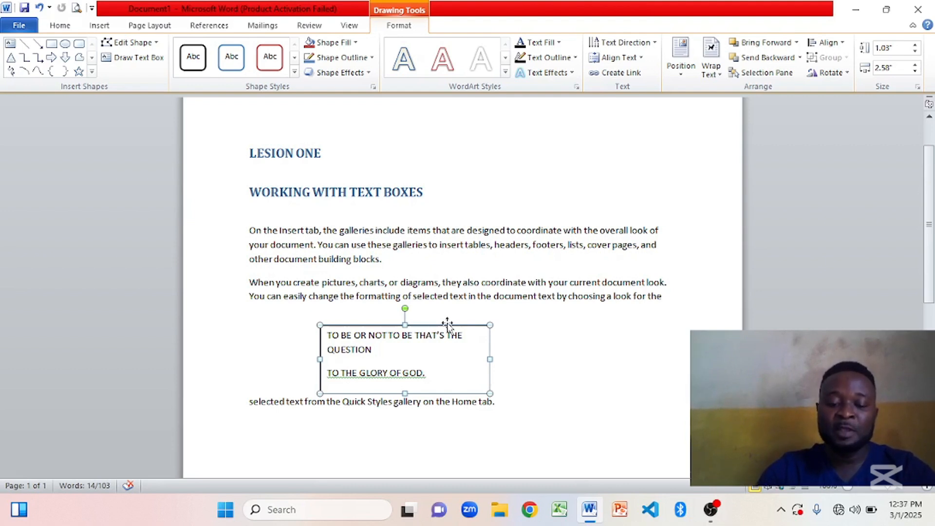
left_click_drag(447, 323, 440, 415)
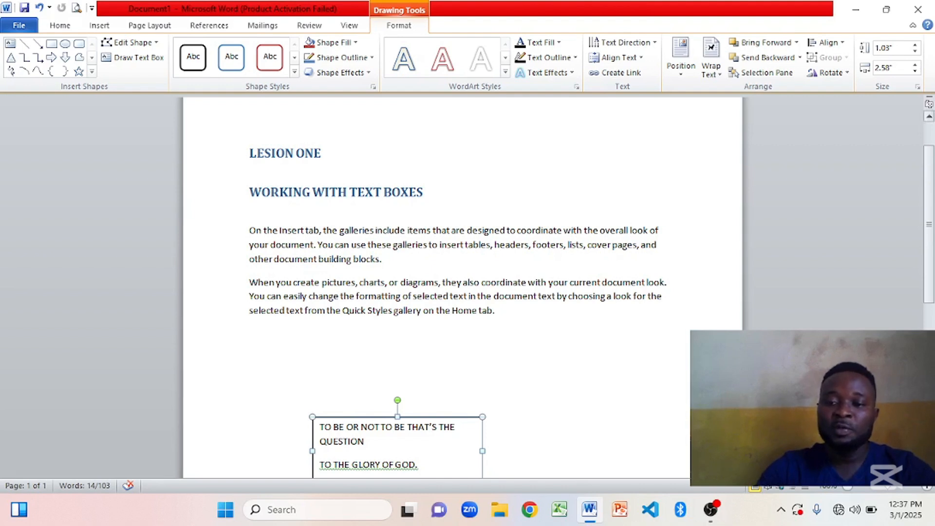
scroll(463, 292, "down", 1)
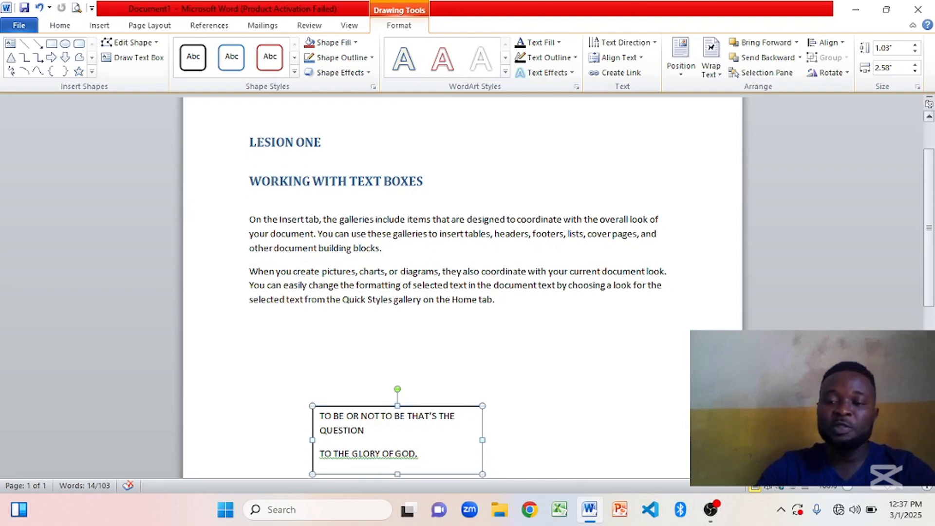